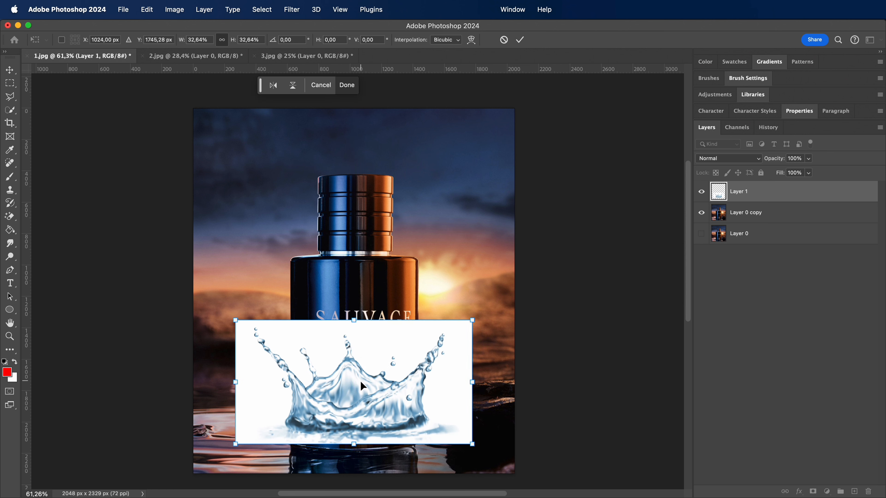
Step: Position the white-background splash over the bottle's base, apply the transform, and cut all of Layer 1's content
left_click_drag(359, 380, 358, 407)
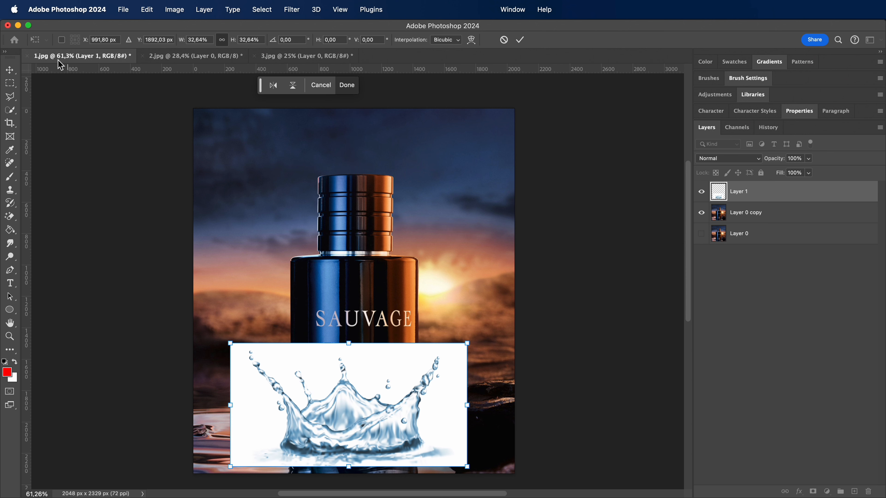
left_click(10, 71)
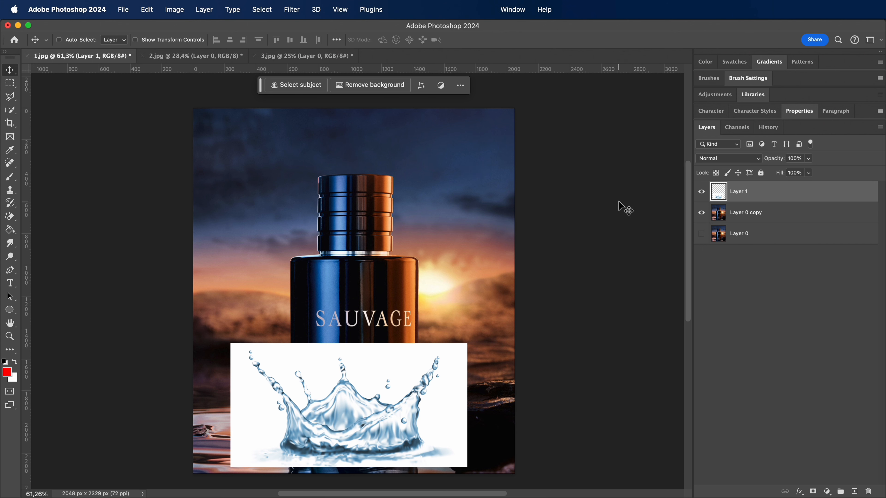
key("super+a")
key("super+c")
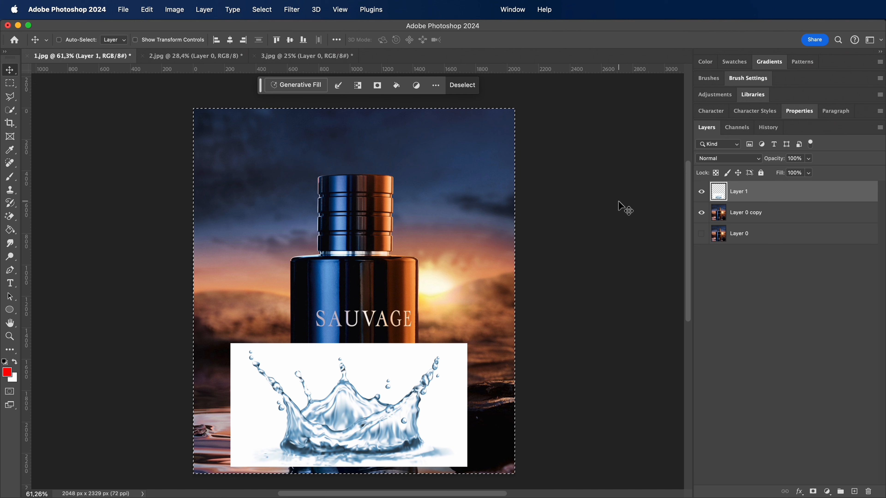
key("super+x")
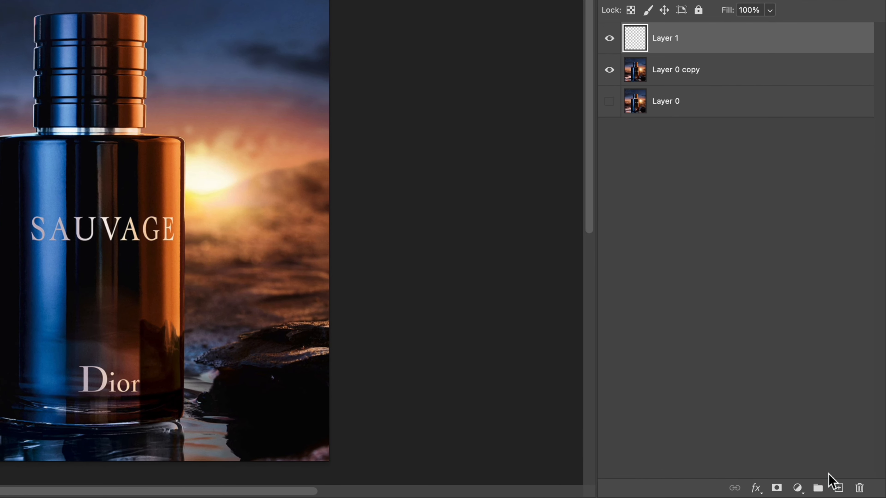
Step: Add a Solid Color fill layer in white (ffffff)
left_click(797, 487)
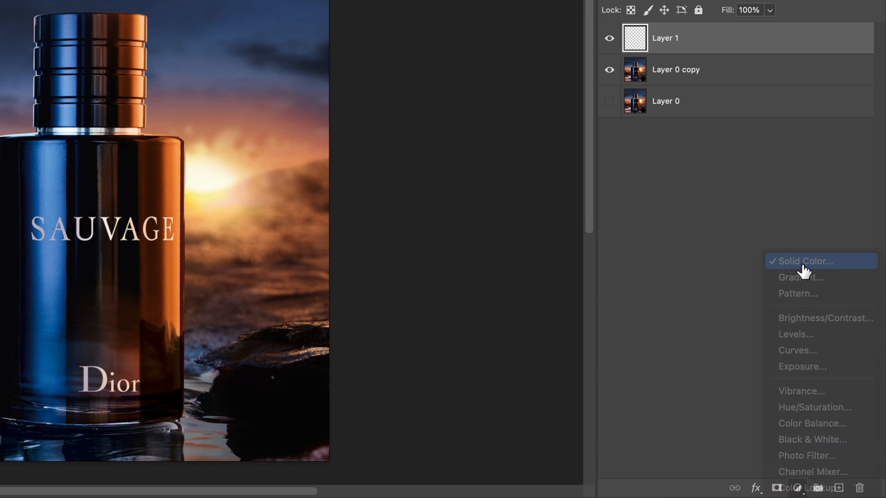
left_click(803, 265)
left_click_drag(226, 215, 52, 115)
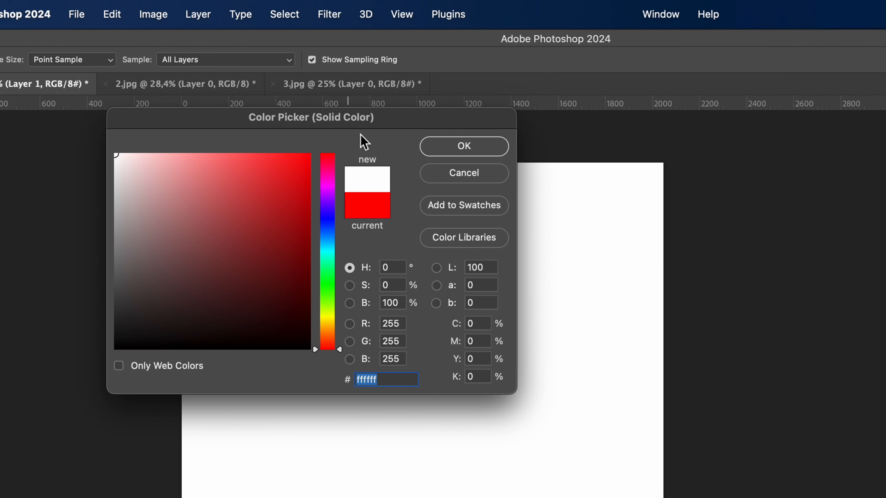
left_click(454, 146)
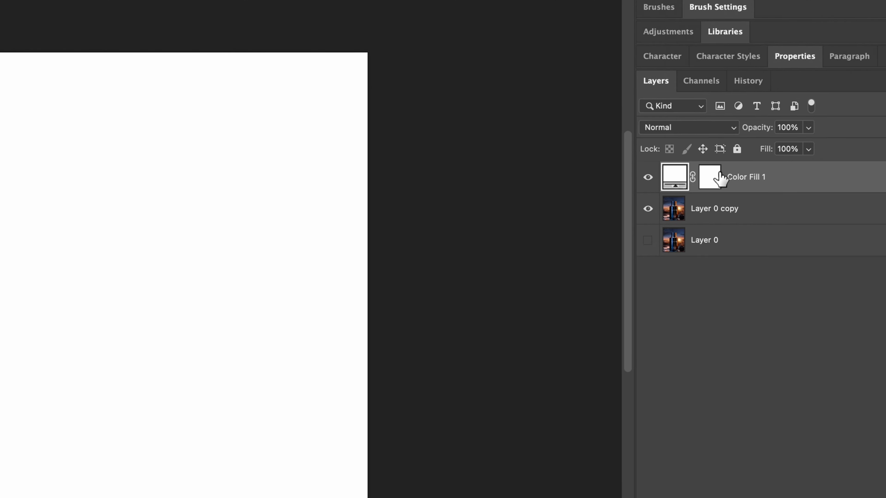
Step: Paste the splash image into the Color Fill 1 layer mask and invert the mask
left_click(713, 177)
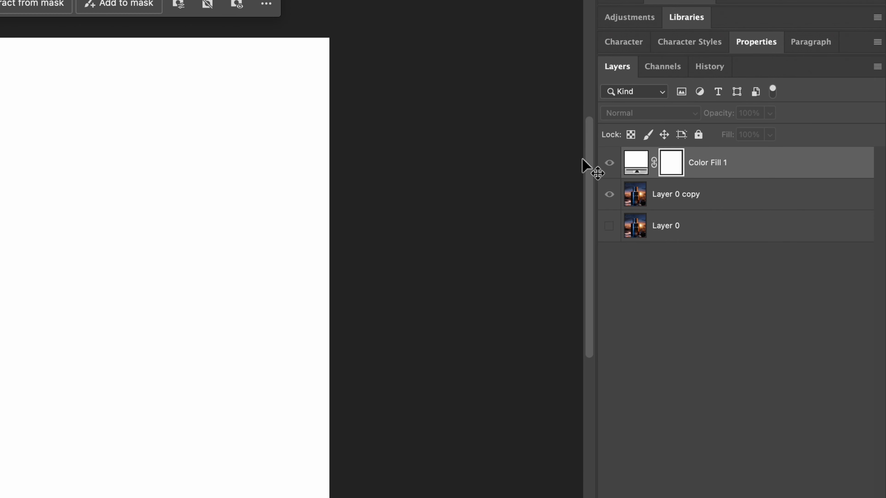
key("ctrl+v")
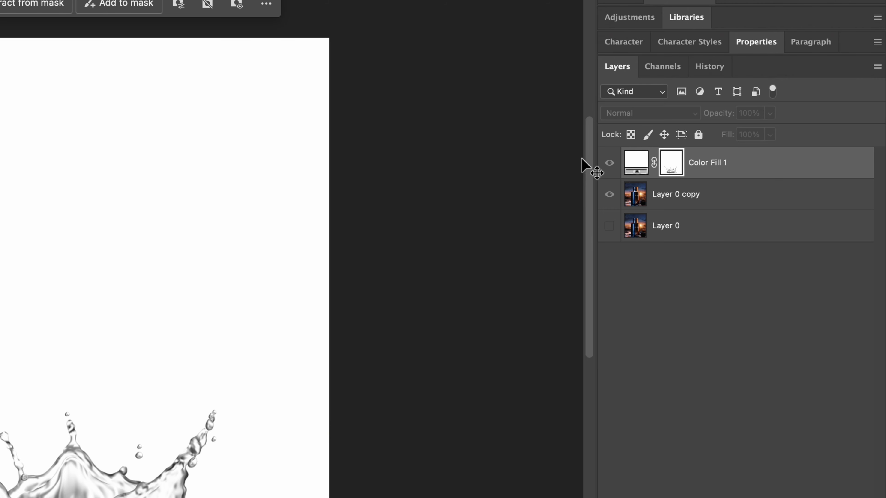
key("ctrl+i")
left_click(619, 193)
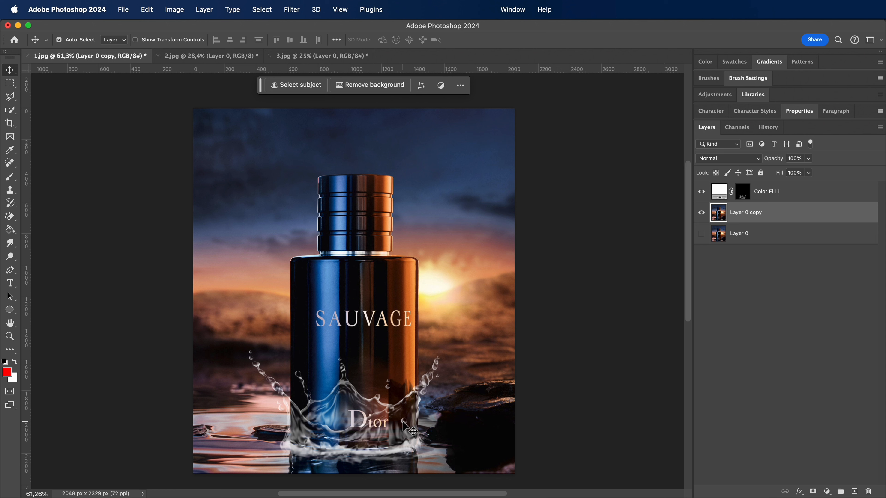
Step: Transform the Color Fill 1 splash to 100.17% and move it slightly down around the bottle's base, at about X 1024, Y 1957 px
left_click(726, 199)
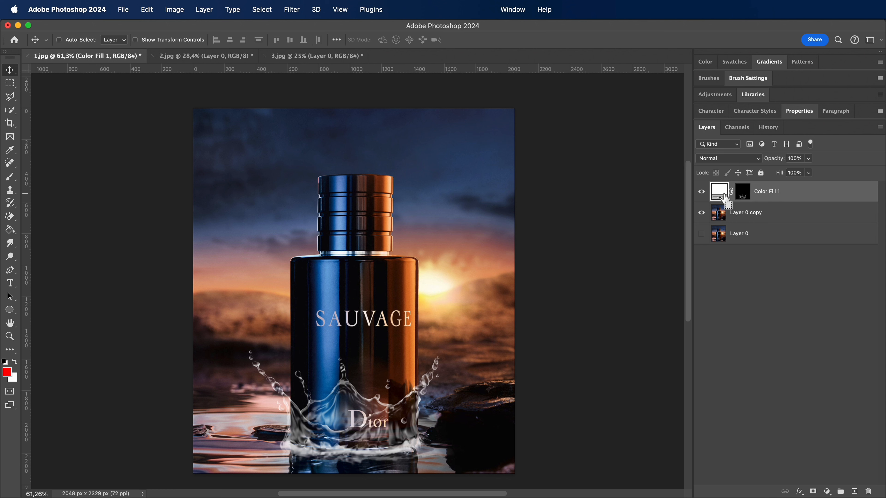
key("ctrl+t")
left_click(352, 351)
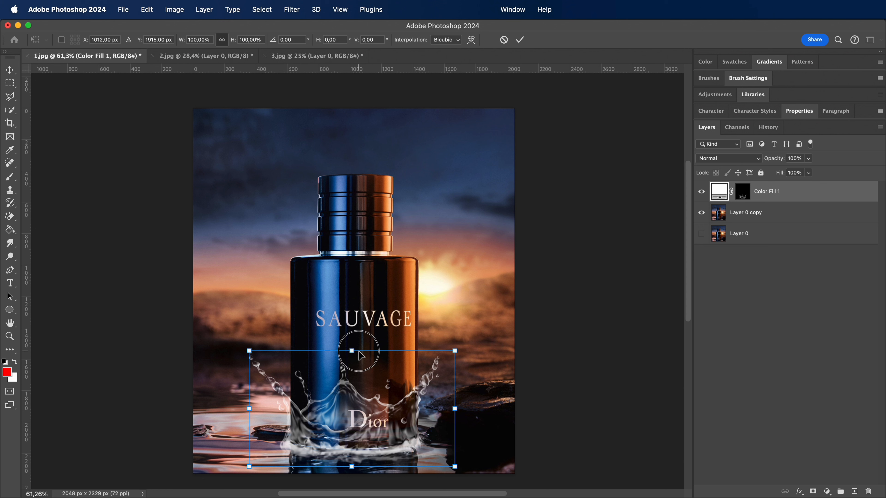
left_click_drag(352, 351, 353, 355)
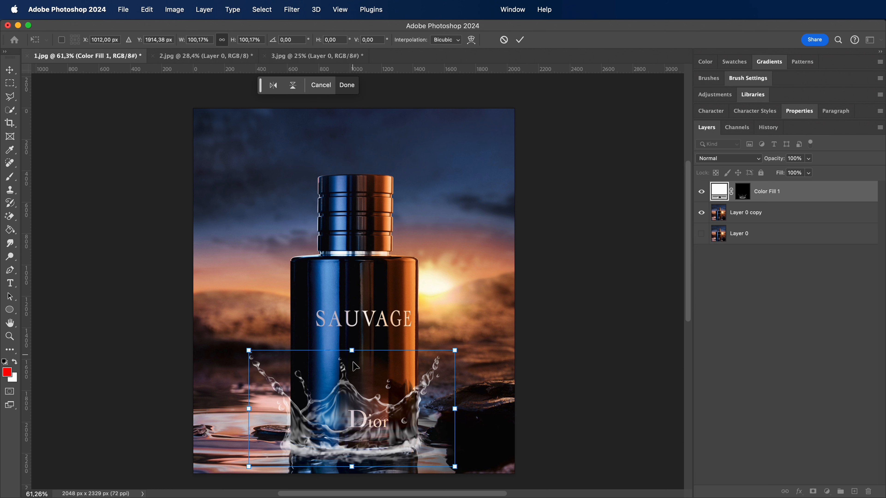
left_click_drag(374, 396, 378, 399)
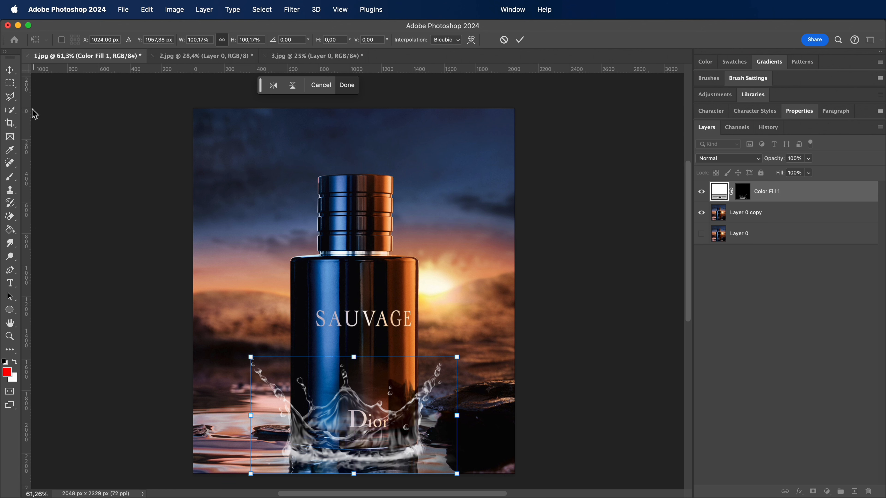
key("Return")
Step: Paint black on the Color Fill 1 mask with a soft 400 px brush to hide the splash across the bottle's front
key("e")
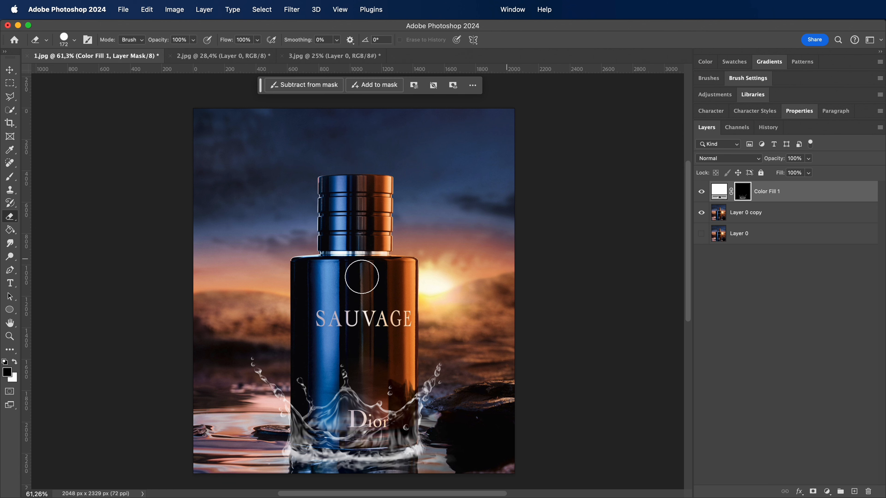
left_click(9, 177)
left_click(52, 175)
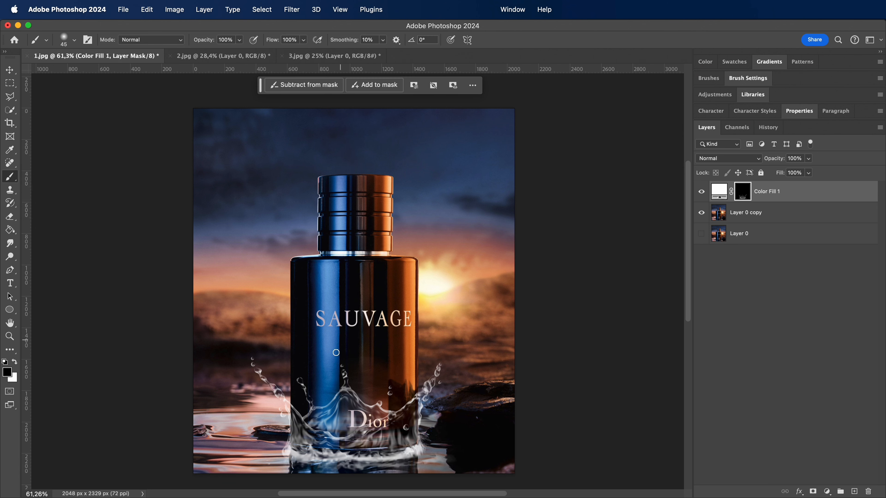
left_click_drag(340, 405, 342, 416)
key("bracketright")
key("bracketright")
key("bracketright")
key("bracketright")
key("bracketright")
key("bracketright")
key("bracketright")
key("bracketright")
key("bracketright")
left_click(74, 41)
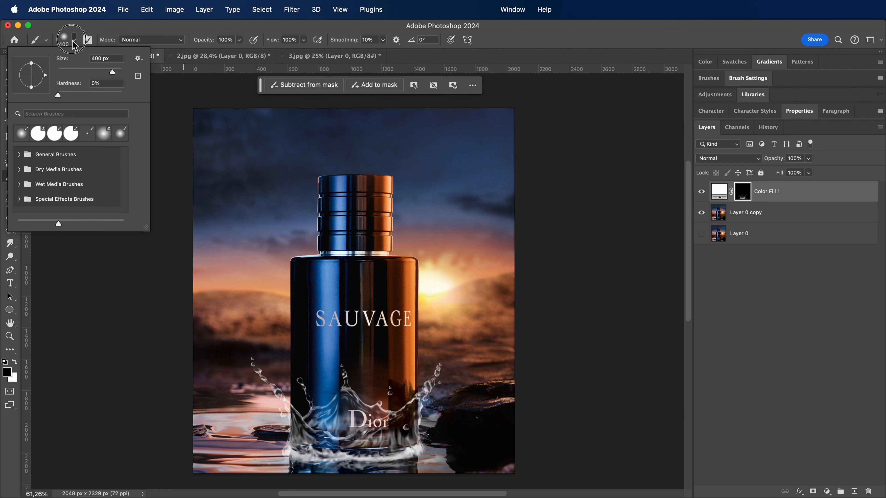
left_click(315, 304)
mouse_move(322, 363)
left_mouse_down()
mouse_move(310, 366)
mouse_move(313, 376)
mouse_move(312, 364)
mouse_move(369, 388)
mouse_move(331, 400)
mouse_move(317, 369)
mouse_move(366, 385)
mouse_move(365, 376)
mouse_move(377, 387)
mouse_move(359, 379)
mouse_move(336, 407)
left_mouse_up()
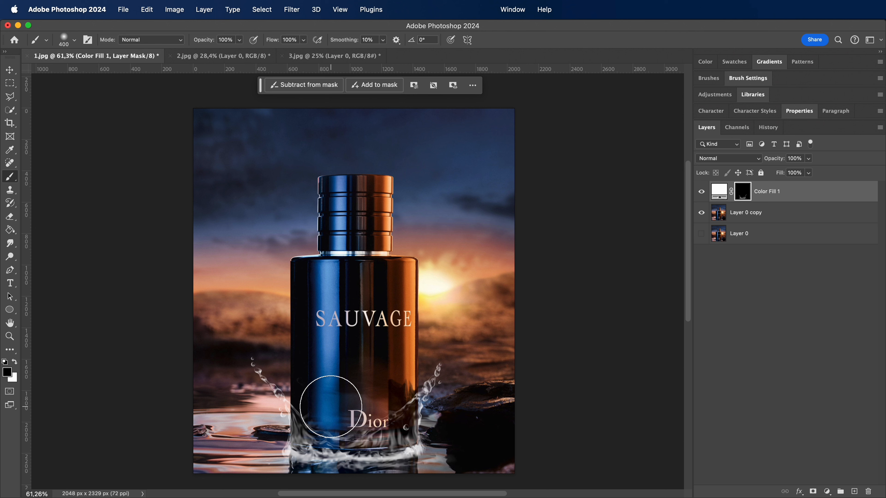
Step: Reduce the brush to 175 px and paint out the remaining splash around the Dior lettering on the mask
key("bracketleft")
key("bracketleft")
key("bracketleft")
key("bracketleft")
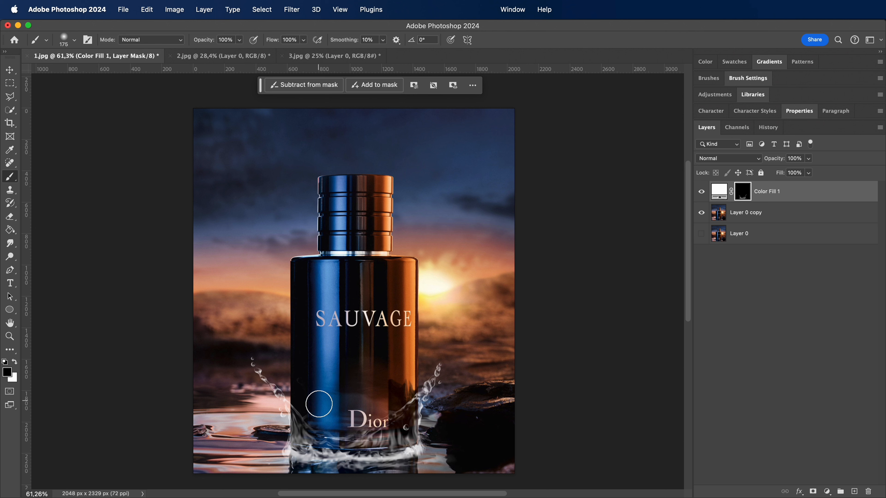
left_click_drag(313, 417, 379, 403)
left_click(10, 70)
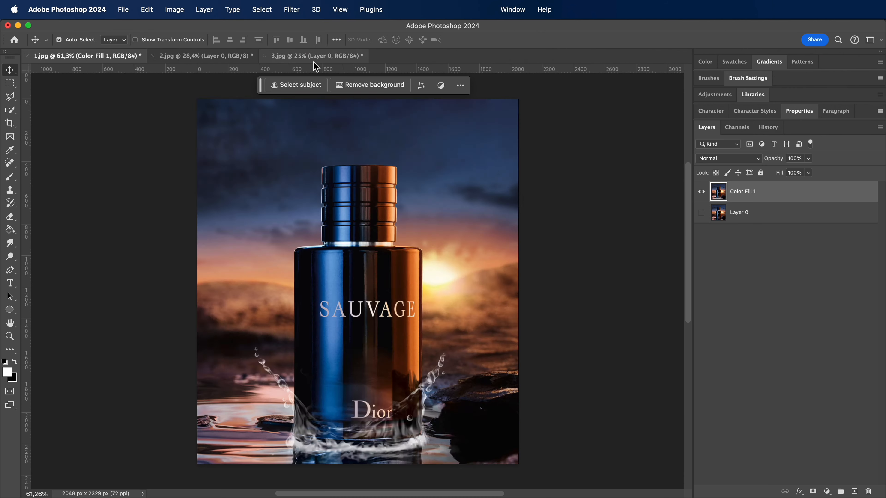
Step: Bring the water image from 3.jpg into 1.jpg as a new layer, scaled down and rotated diagonally across the bottle
left_click(316, 56)
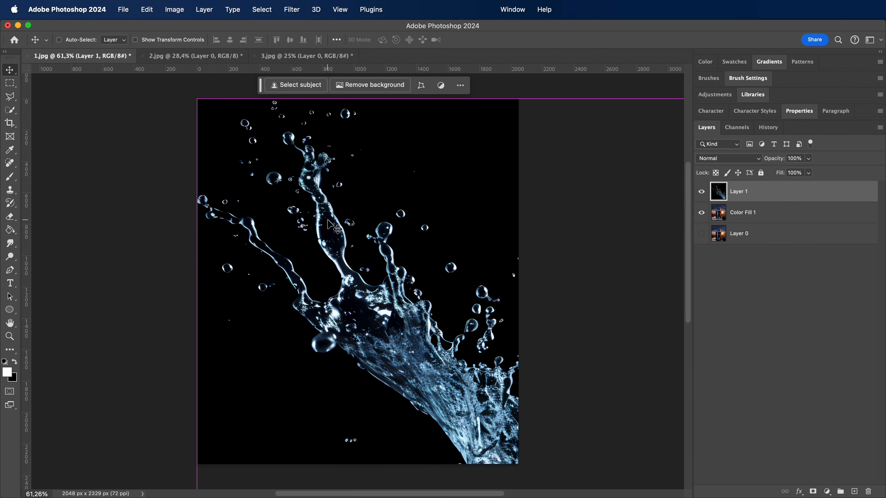
key("ctrl+t")
left_click_drag(613, 116, 353, 198)
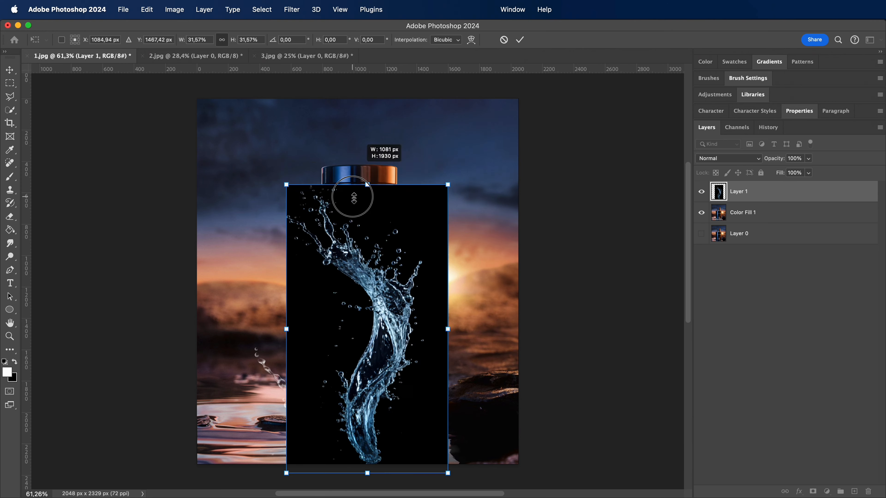
right_click(375, 253)
left_click_drag(244, 112, 237, 295)
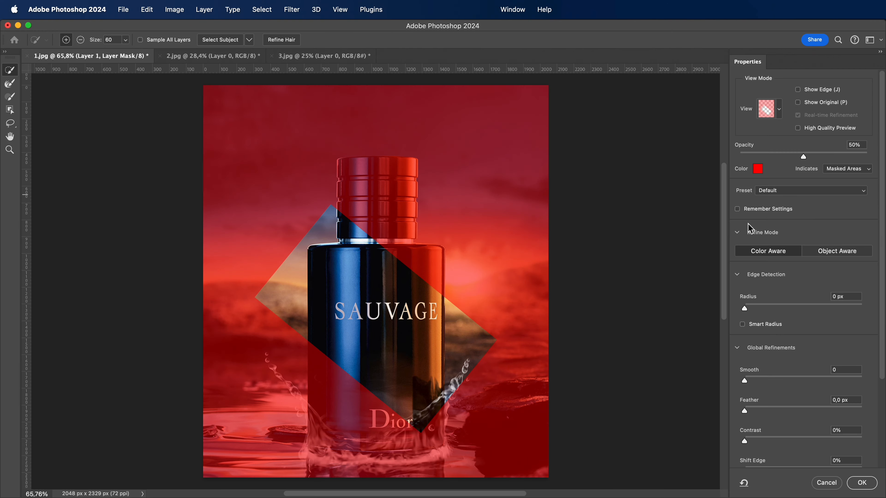
key("Escape")
left_click(732, 214)
left_click(739, 195)
left_click(720, 194)
key("super+d")
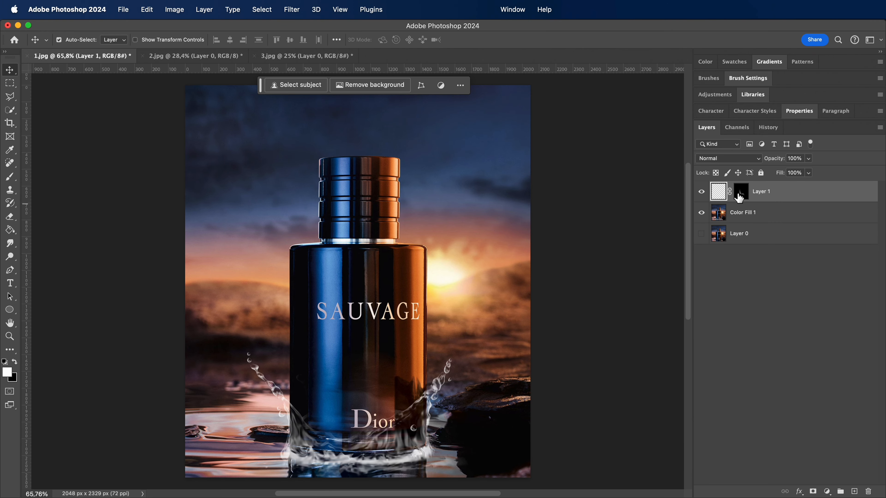
left_click(739, 196)
left_click(722, 199)
key("super+z")
key("super+z")
key("super+z")
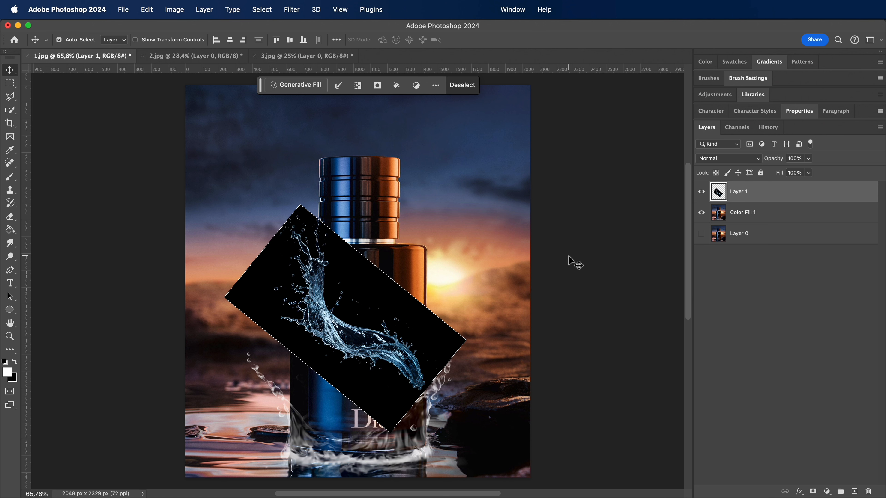
Step: Add a layer mask made from the water image to Layer 1, and transform the splash to 121.51% scale and -5.04° rotation
left_click(812, 492)
key("super+z")
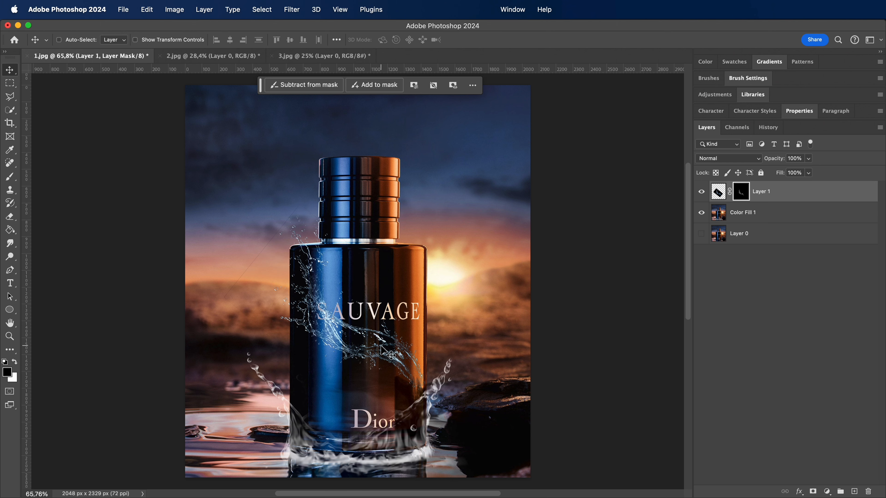
key("super+t")
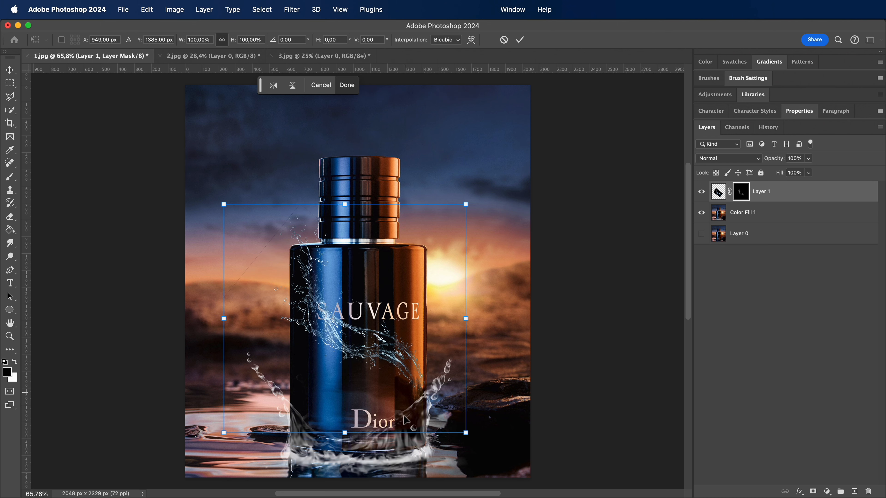
left_click_drag(346, 434, 357, 483)
left_click_drag(509, 485, 521, 469)
left_click_drag(397, 367, 396, 346)
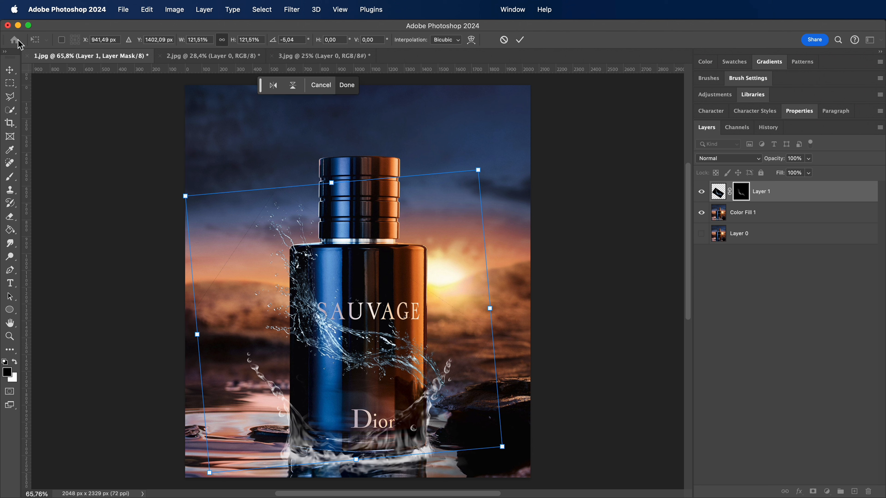
left_click(10, 70)
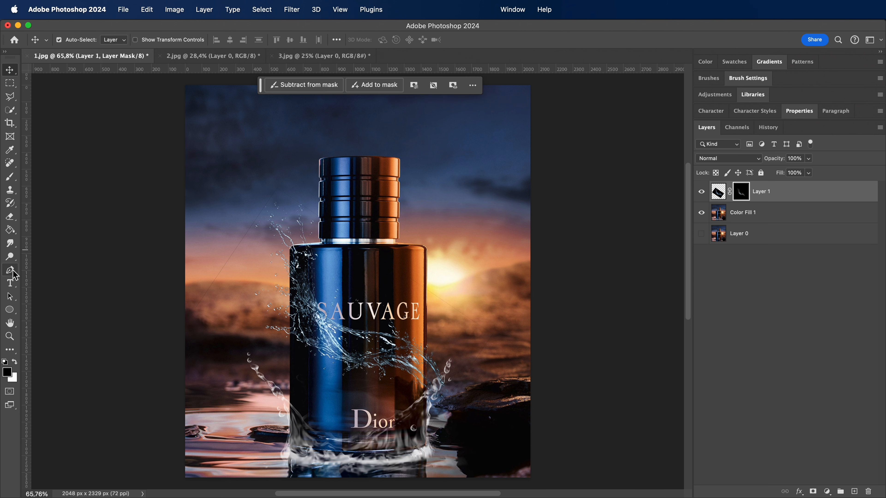
left_click(9, 216)
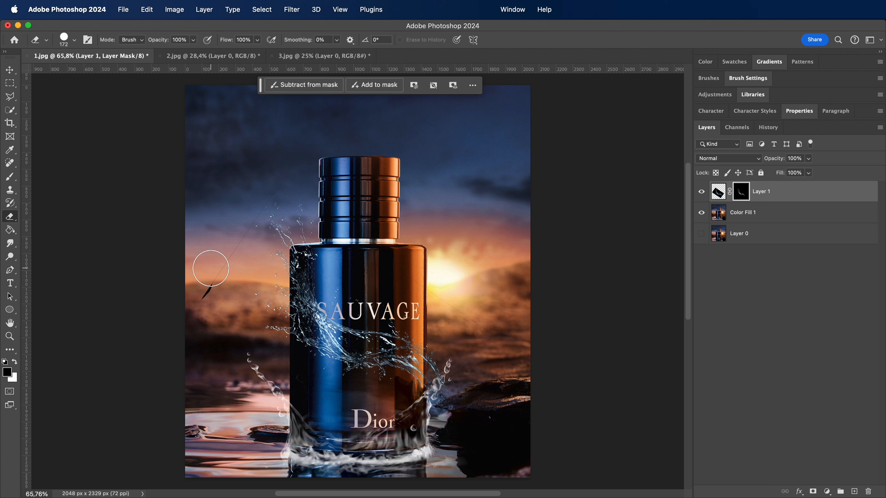
left_click_drag(210, 268, 268, 203)
key("super+z")
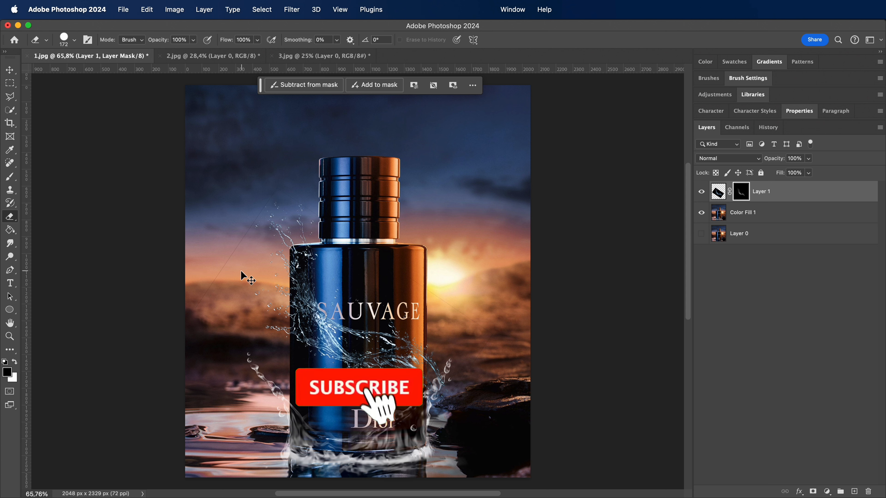
Step: Brush black on Layer 1's mask over the faint stray diagonal line beside the bottle to hide it
key("b")
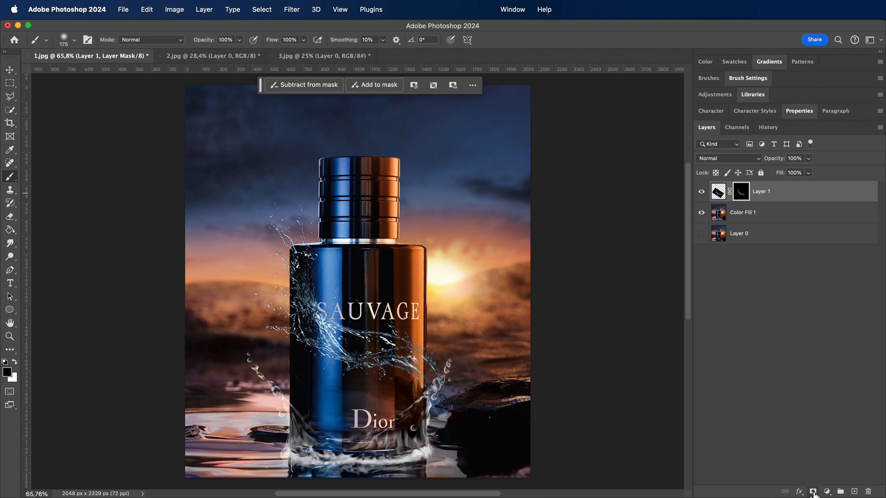
Step: Add a Hue/Saturation adjustment layer above Layer 1 and set its Lightness to +16
left_click(827, 491)
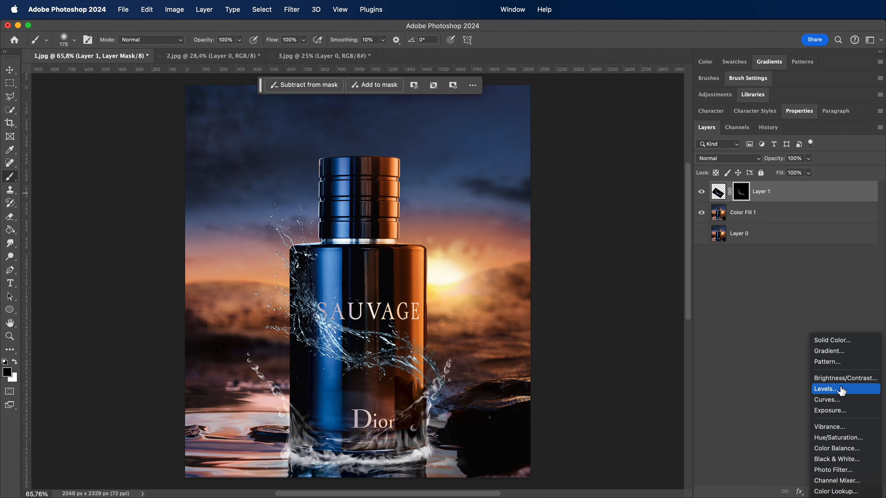
left_click(840, 438)
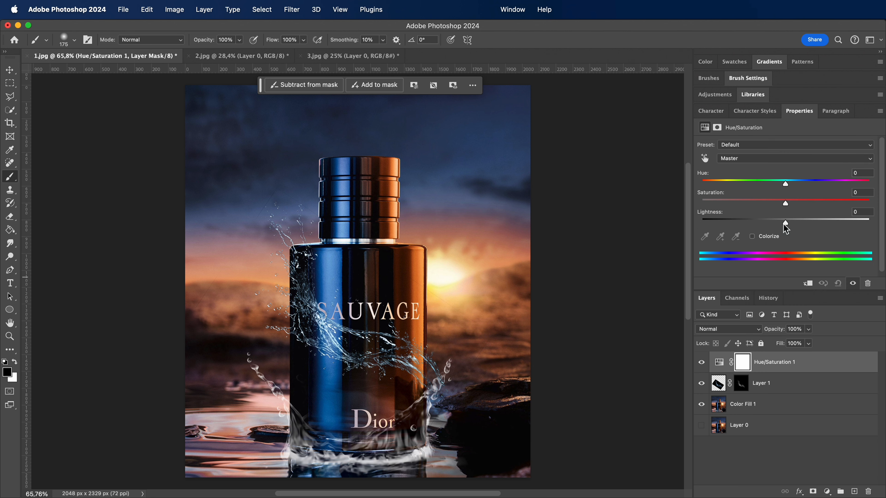
mouse_move(783, 226)
left_mouse_down()
mouse_move(810, 226)
mouse_move(799, 226)
left_mouse_up()
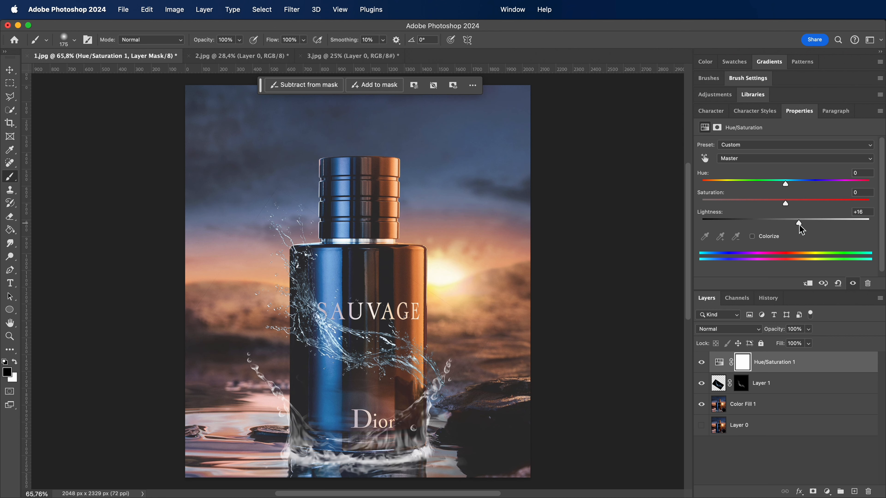
Step: Clip the Hue/Saturation adjustment to Layer 1 and set its Lightness to +78 and Saturation to -100
left_click(807, 283)
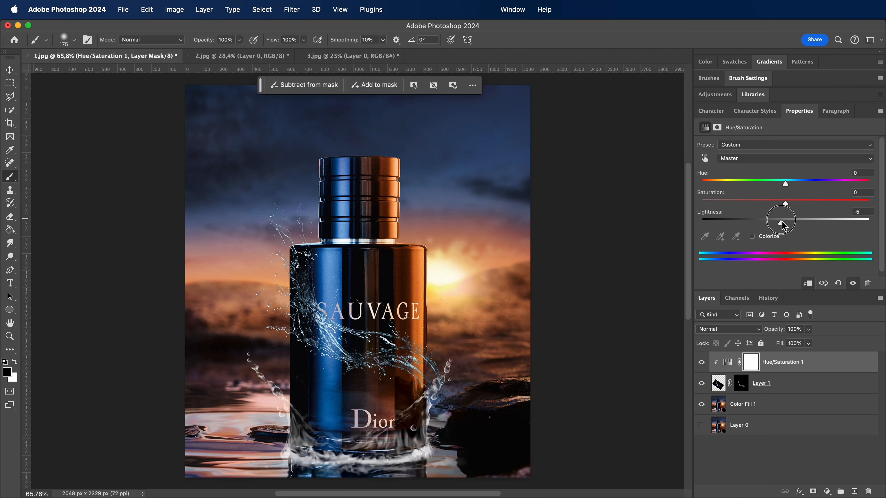
left_click_drag(797, 223, 851, 223)
left_click_drag(787, 204, 694, 203)
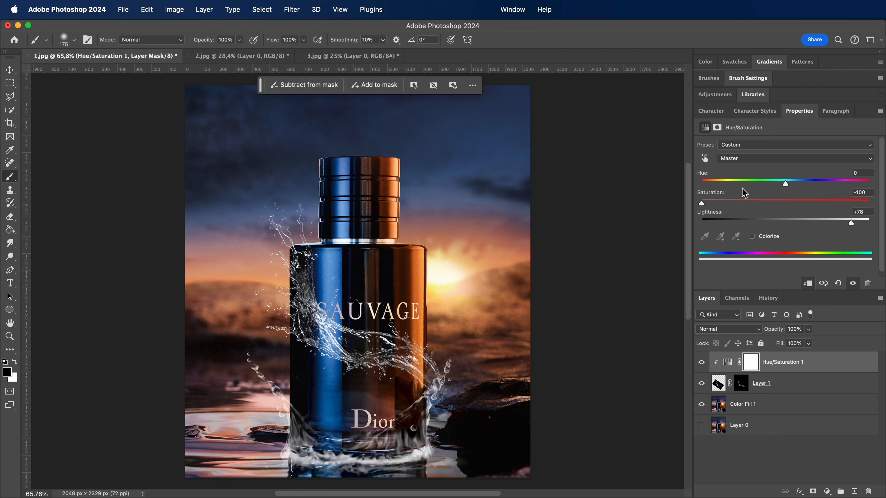
Step: Transform Layer 1's splash, shifting it left across the bottle and rotating it 0.70°
left_click(10, 70)
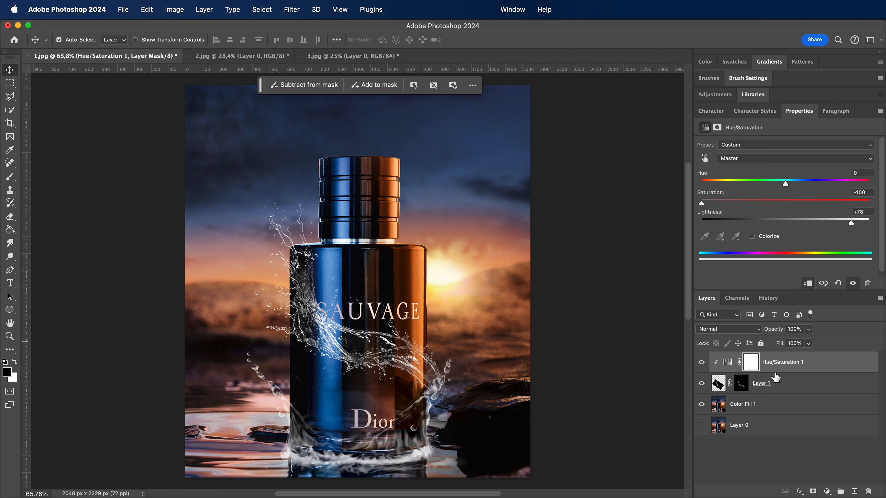
left_click(769, 384)
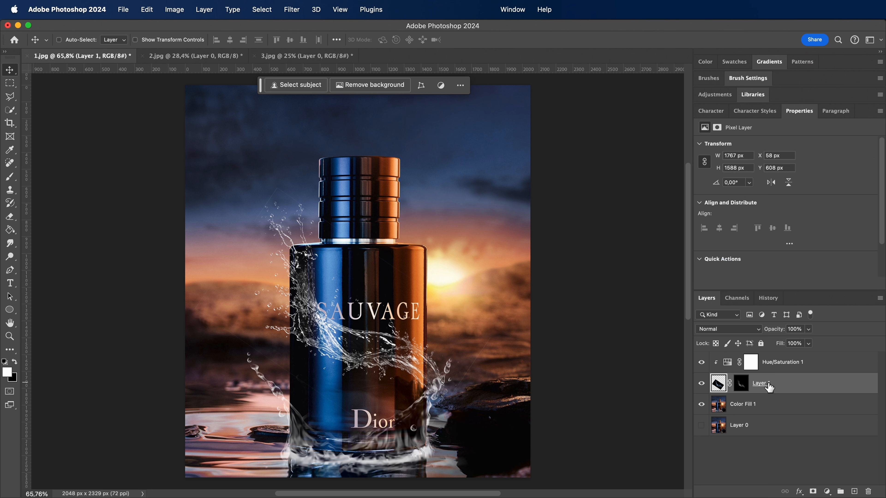
key("super+t")
left_click_drag(349, 167, 341, 167)
left_click_drag(333, 333, 309, 333)
mouse_move(518, 169)
left_mouse_down()
mouse_move(500, 162)
mouse_move(510, 162)
left_mouse_up()
left_click_drag(429, 349, 407, 352)
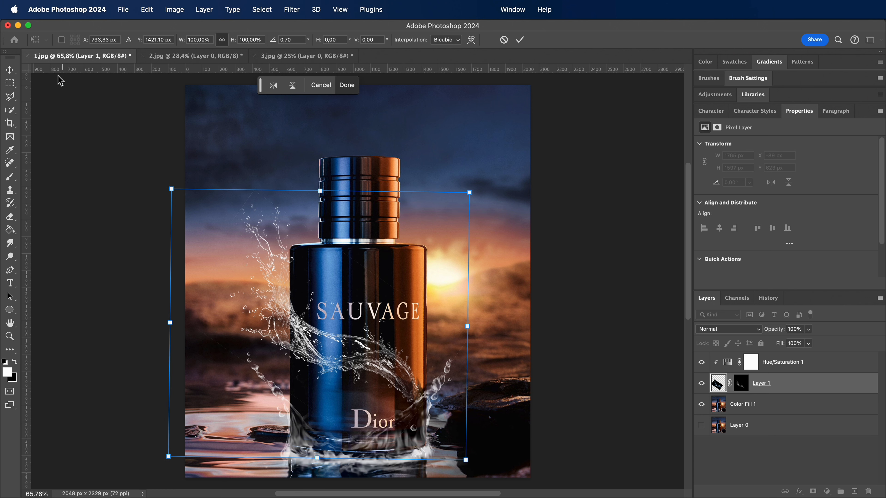
left_click(7, 70)
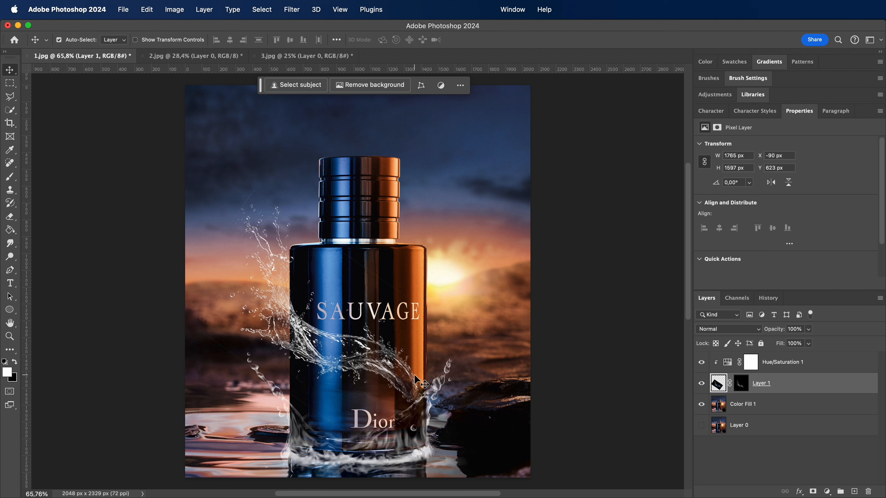
key("super+c")
key("super+v")
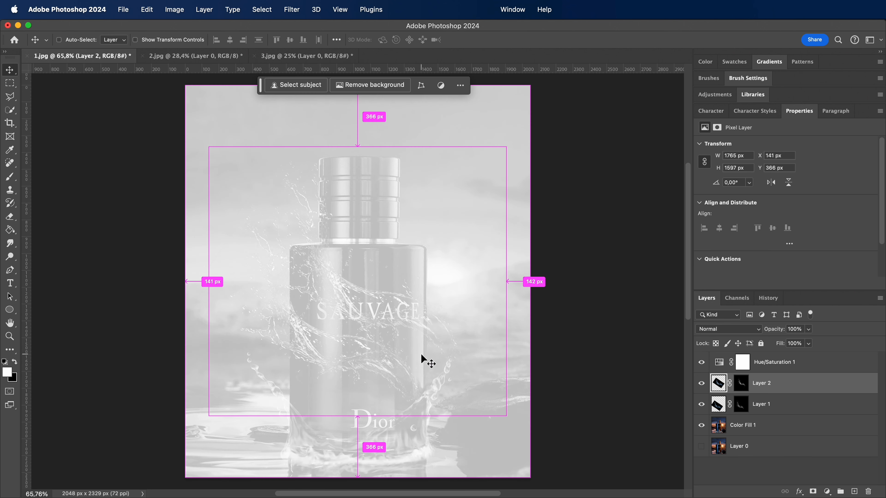
key("super+z")
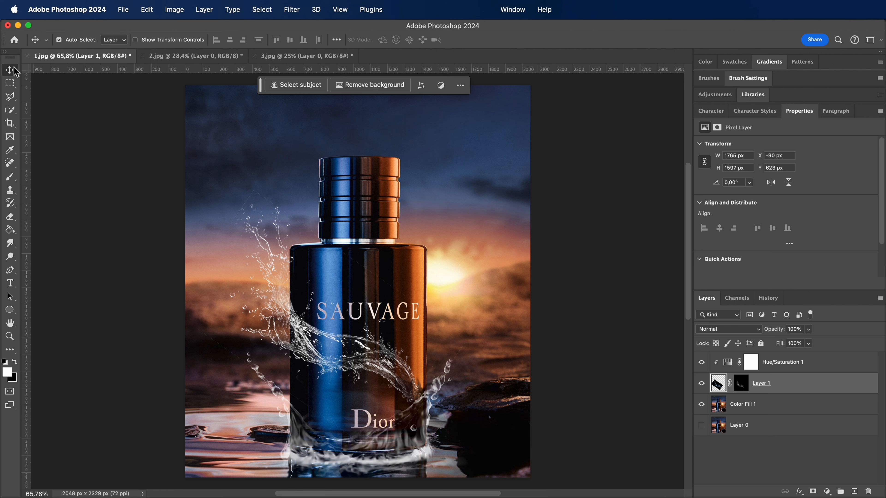
Step: Move Layer 0 to the top of the layer stack and toggle its visibility to compare before and after, leaving it hidden
left_click_drag(702, 432, 705, 364)
left_click(702, 363)
left_click(702, 363)
left_click(702, 362)
left_click(702, 363)
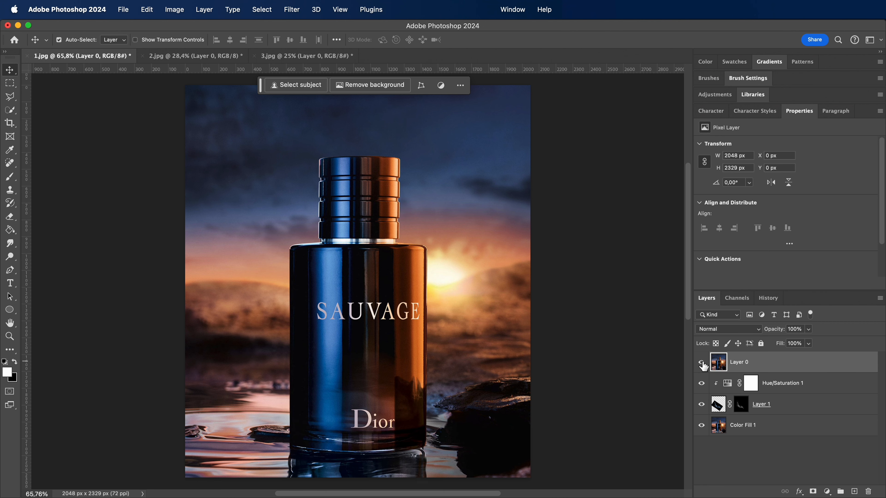
left_click(703, 363)
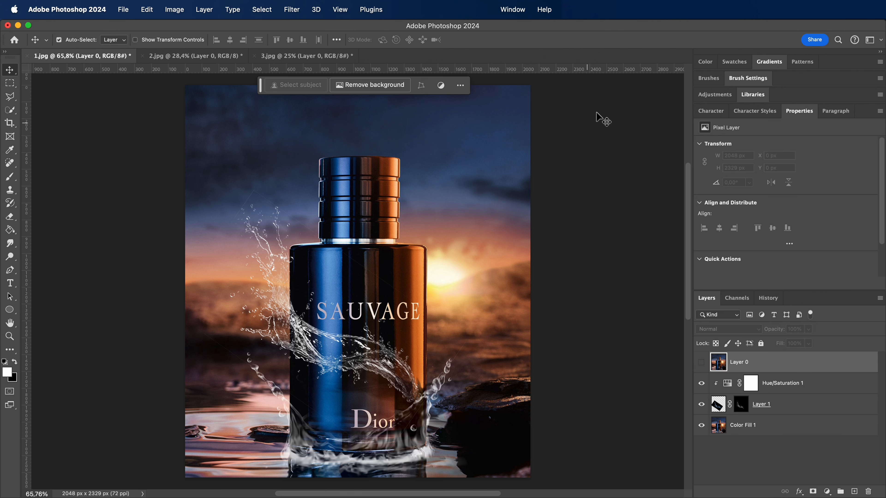